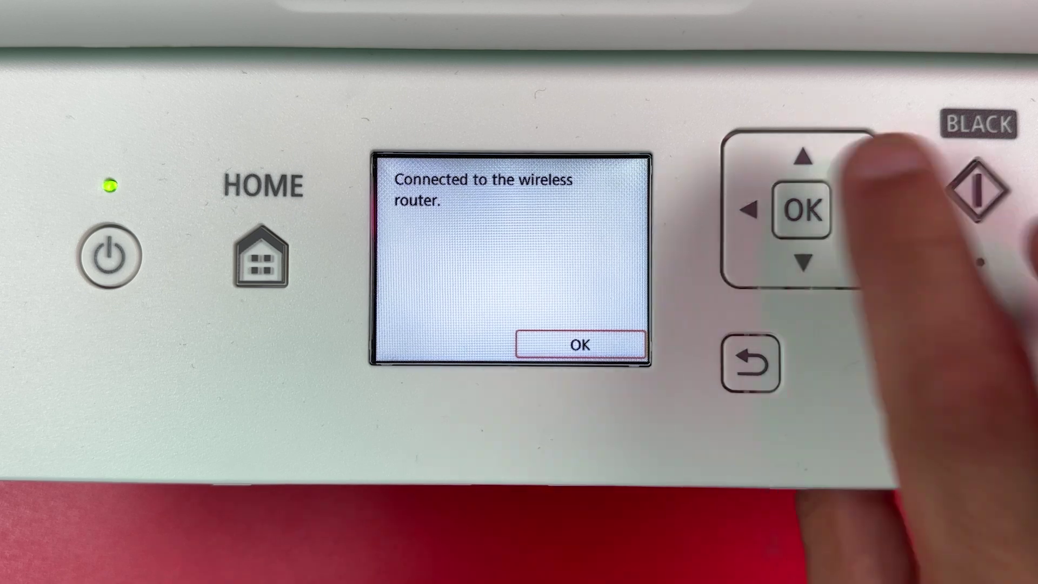
Dismiss the 'Connected to the wireless router' confirmation with OK
{"action": "left_click", "coordinate": [802, 210]}
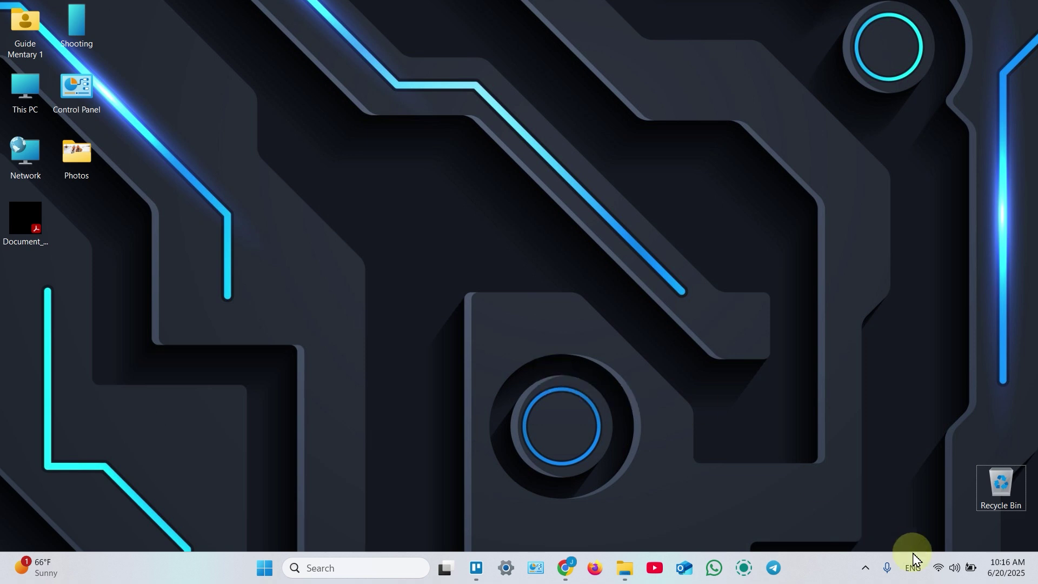
Check the laptop's Wi-Fi network, then reach Printers & scanners in Settings by searching 'print'
{"action": "left_click", "coordinate": [952, 566]}
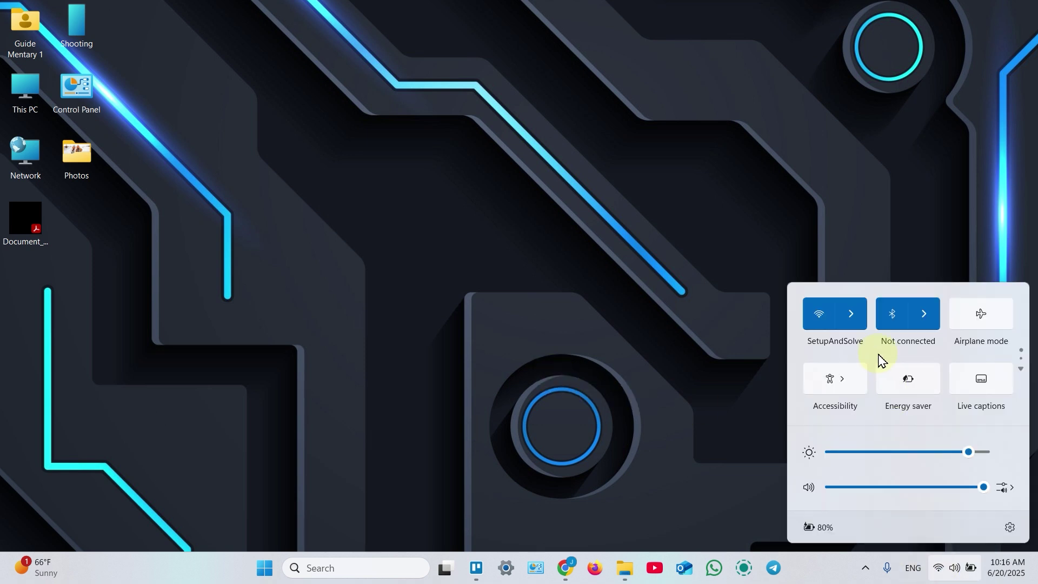
{"action": "left_click", "coordinate": [566, 360]}
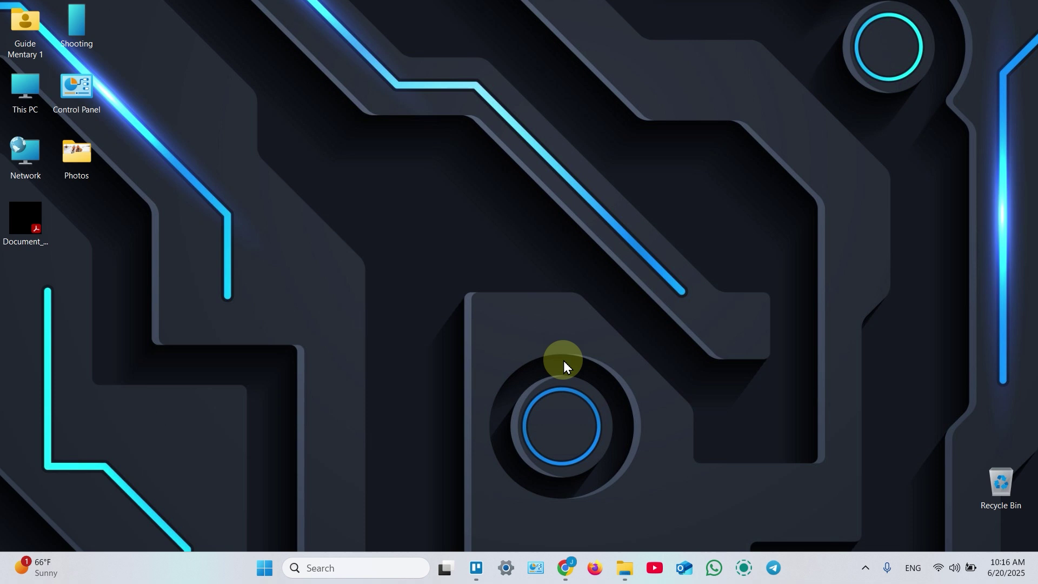
{"action": "left_click", "coordinate": [264, 568]}
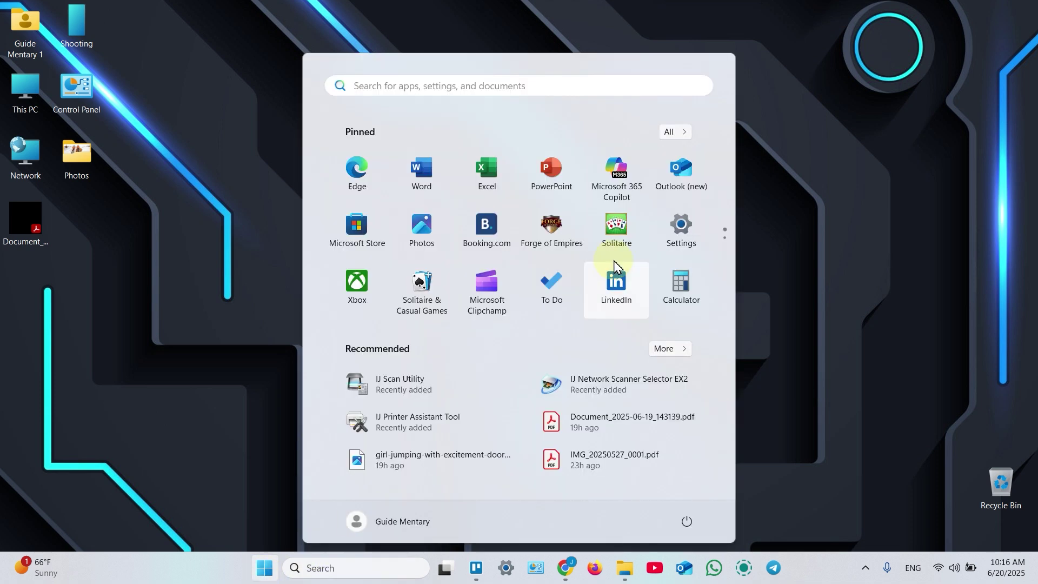
{"action": "left_click", "coordinate": [677, 226]}
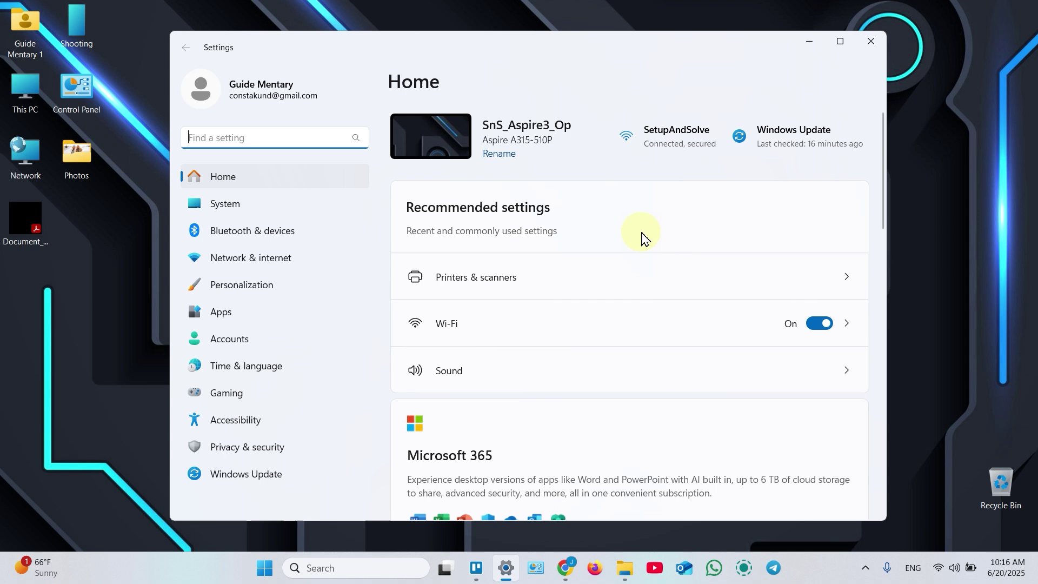
{"action": "type", "text": "print"}
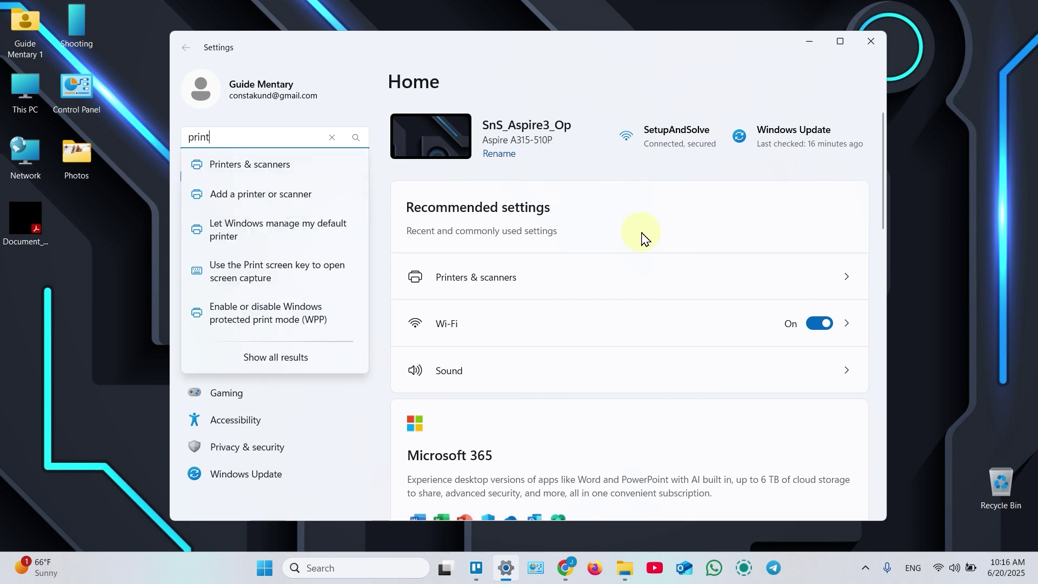
{"action": "left_click", "coordinate": [269, 169]}
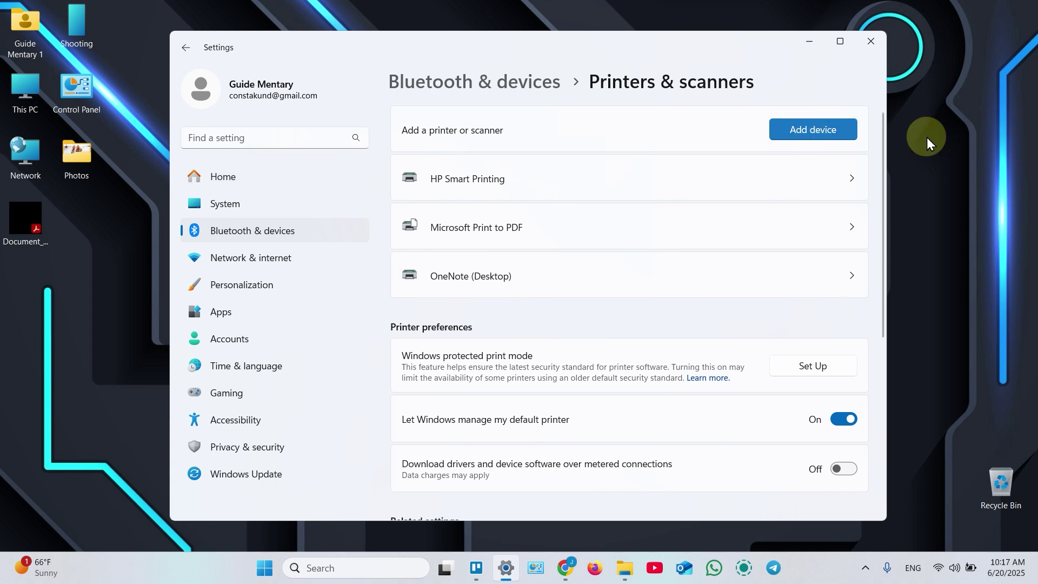
Search the network for printers and add the detected Canon TS5100 series
{"action": "left_click", "coordinate": [837, 135]}
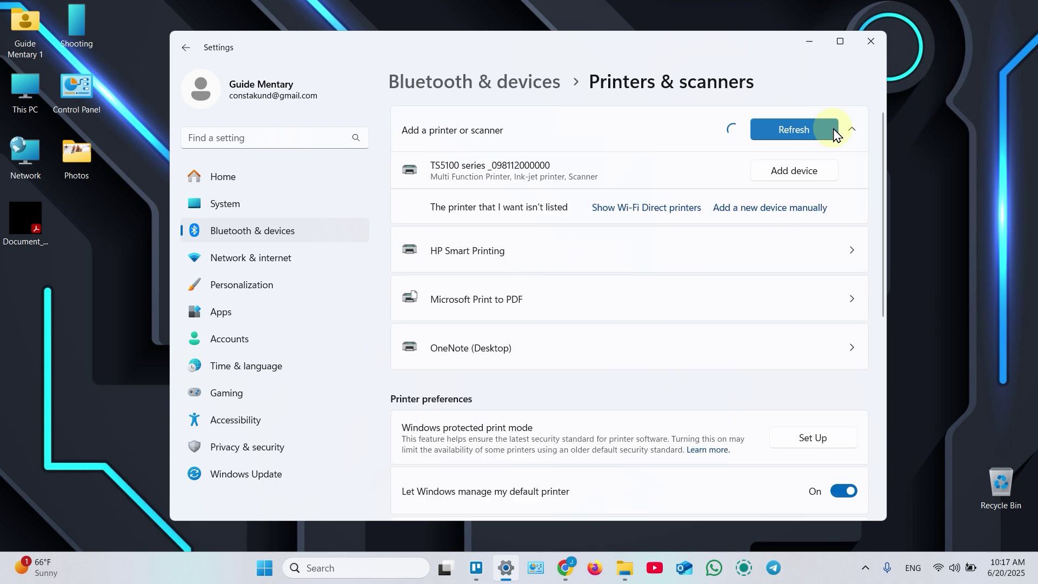
{"action": "left_click", "coordinate": [795, 171]}
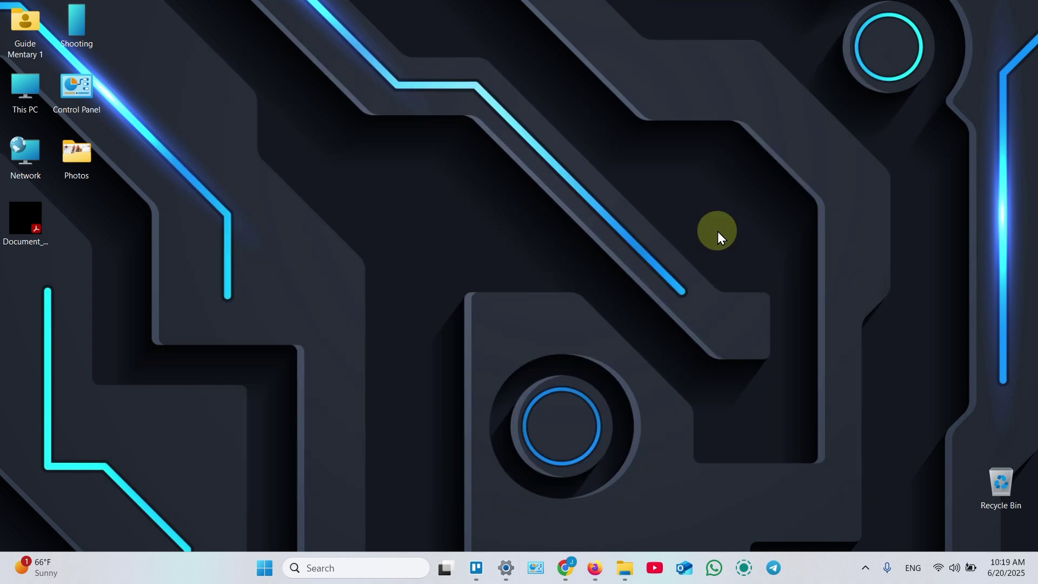
Launch Firefox and load canon.com/ijsetup
{"action": "left_click", "coordinate": [595, 569]}
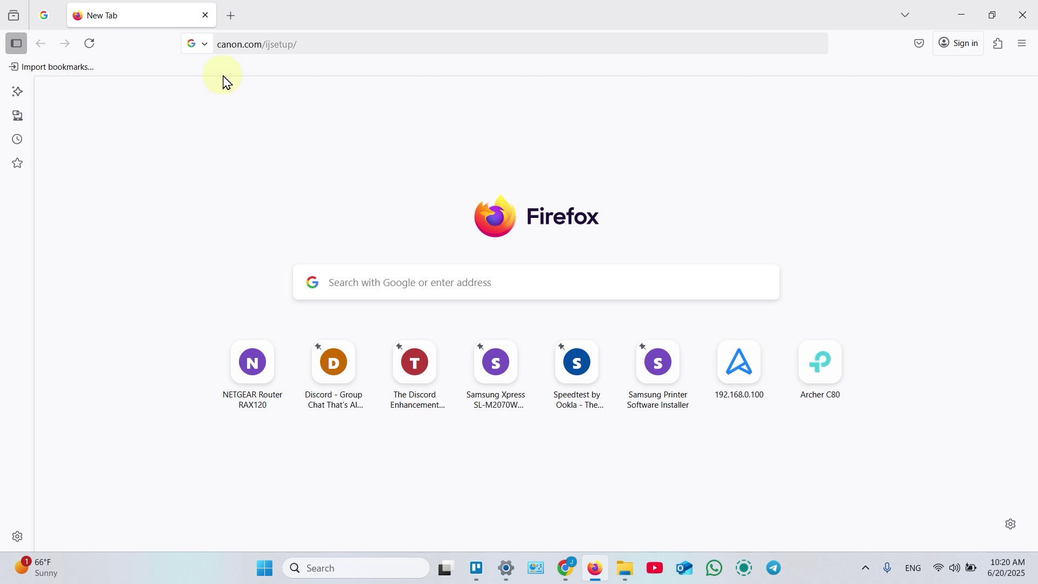
{"action": "left_click", "coordinate": [330, 40]}
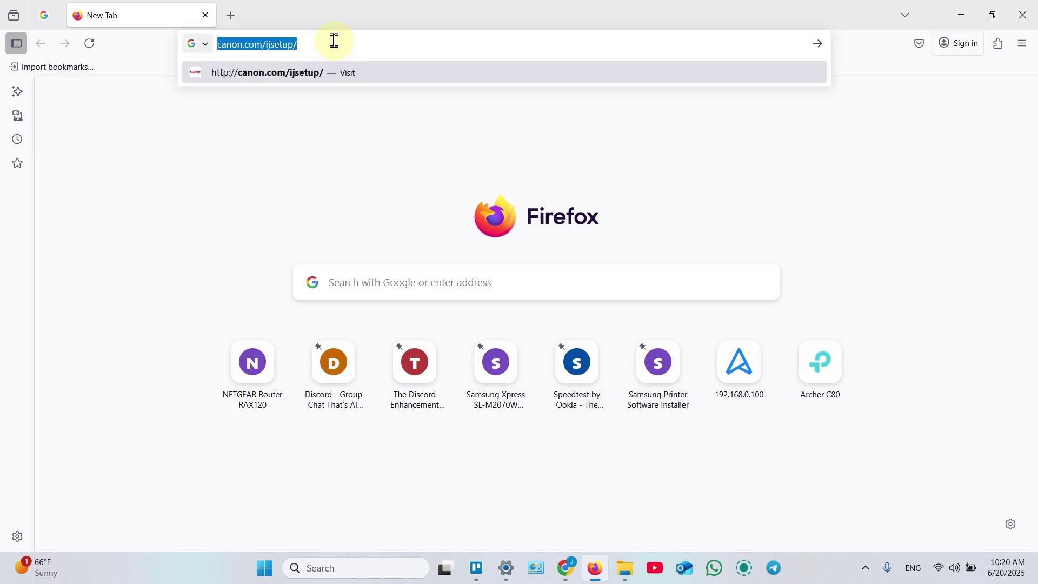
{"action": "key", "text": "Return"}
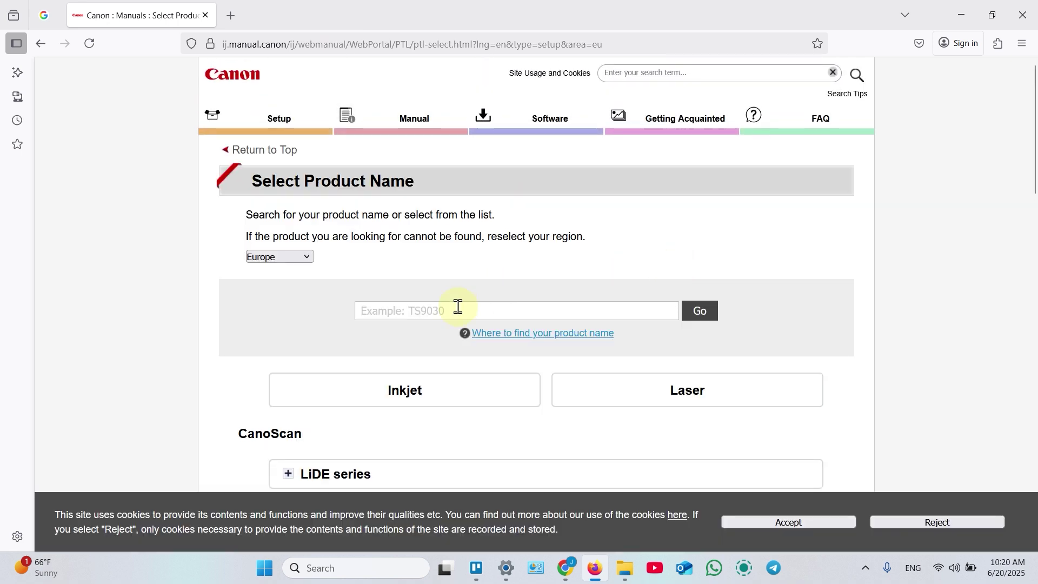
Find the TS5151 model by typing 'TS51' and go to its setup page
{"action": "left_click", "coordinate": [457, 310]}
{"action": "type", "text": "T"}
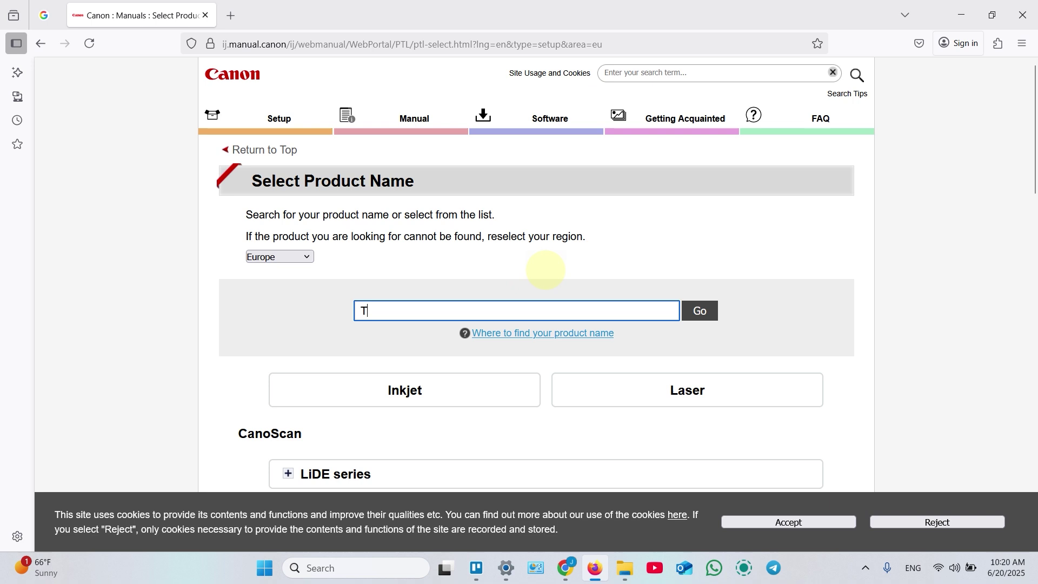
{"action": "type", "text": "S5151"}
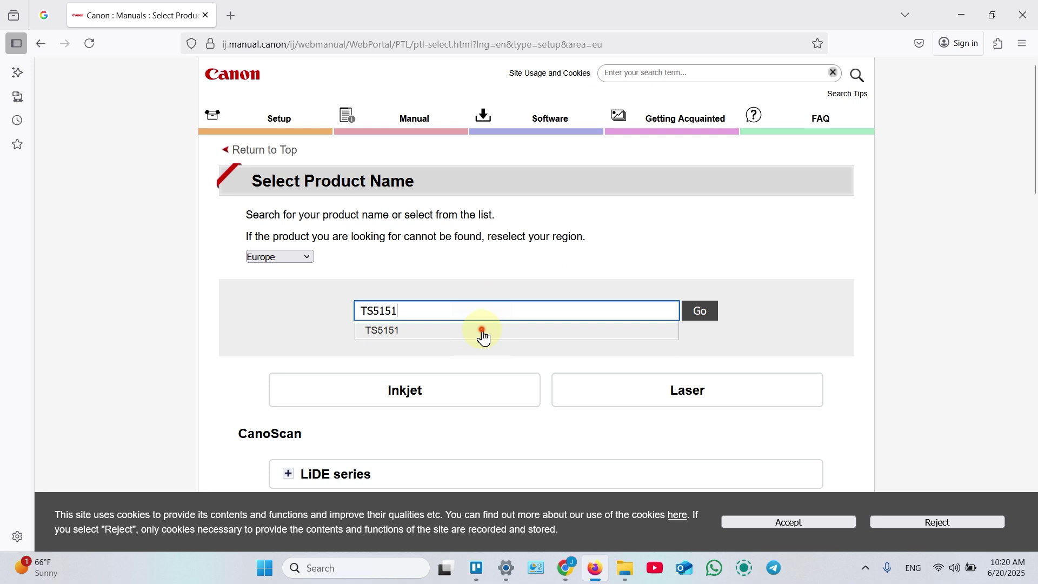
{"action": "left_click", "coordinate": [483, 335]}
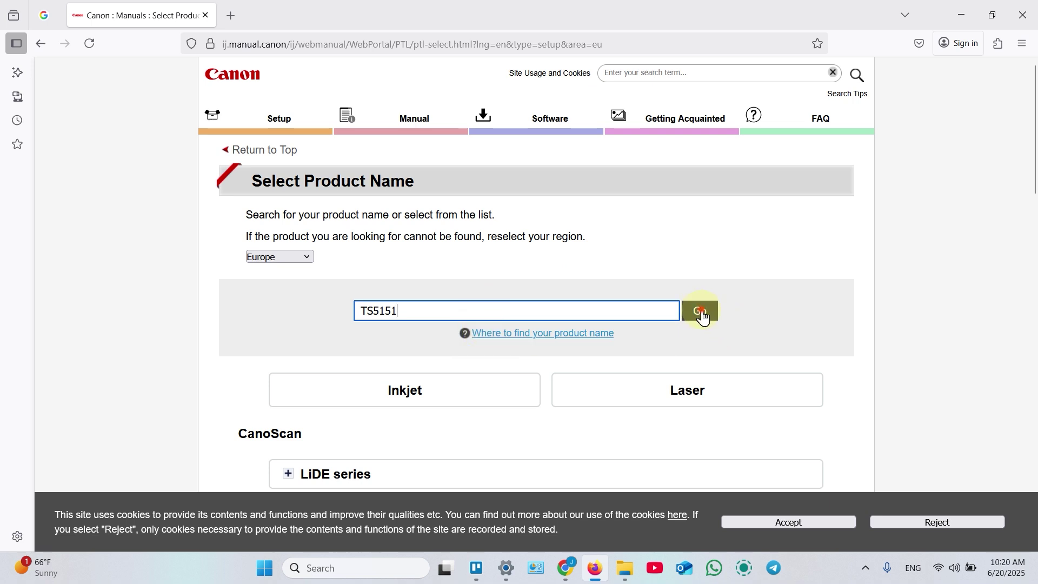
{"action": "left_click", "coordinate": [702, 313]}
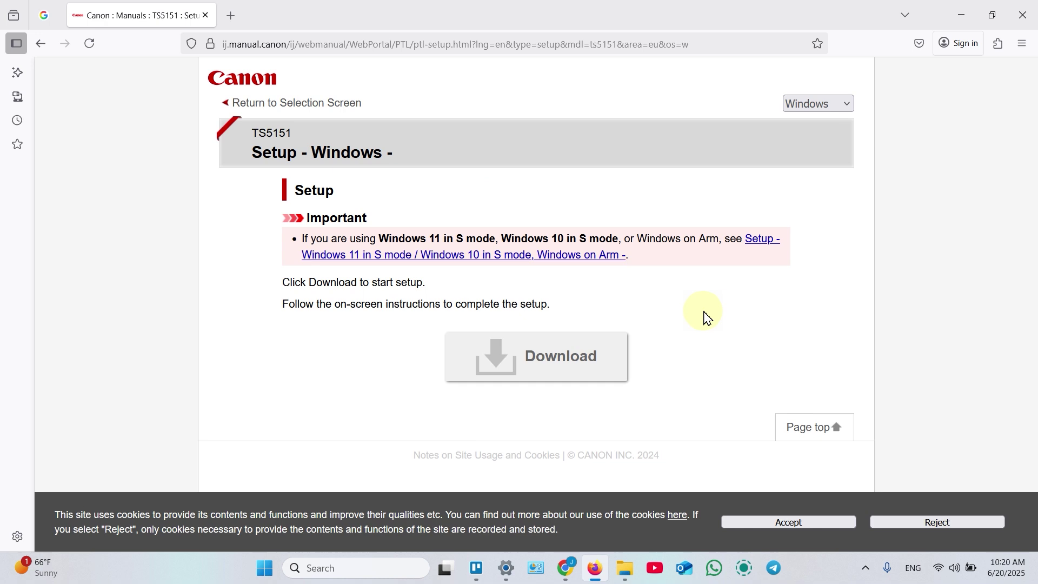
Keep Windows as the OS, download win-ts5100-1_4-n_mcd.exe and run it
{"action": "left_click", "coordinate": [845, 108]}
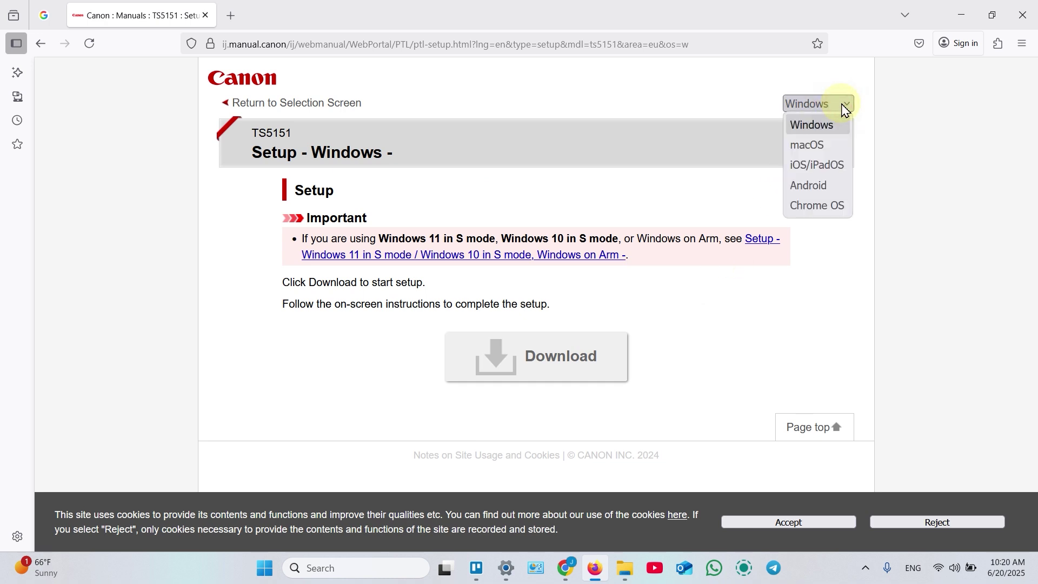
{"action": "left_click", "coordinate": [827, 126]}
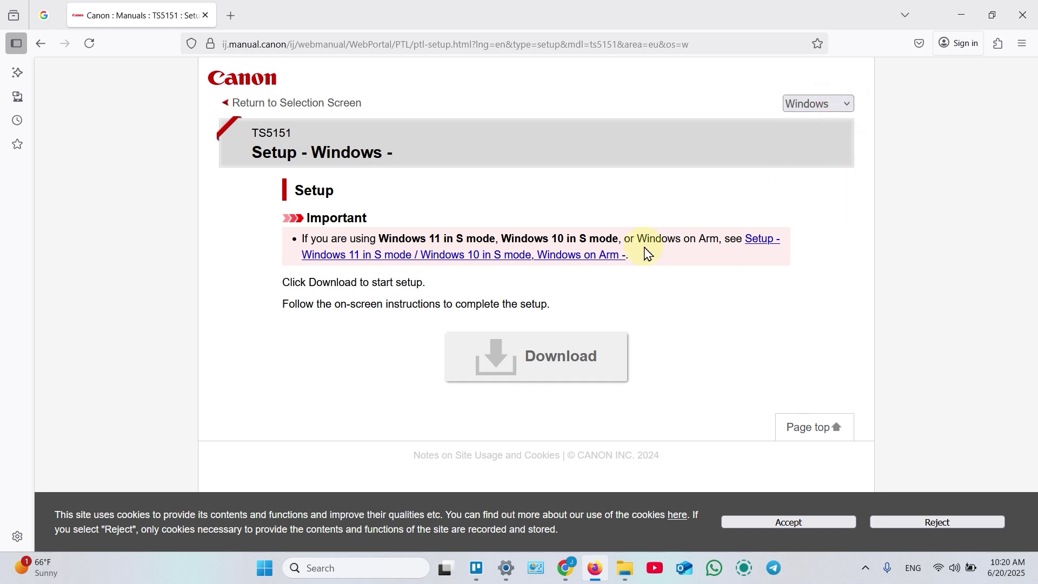
{"action": "left_click", "coordinate": [543, 363]}
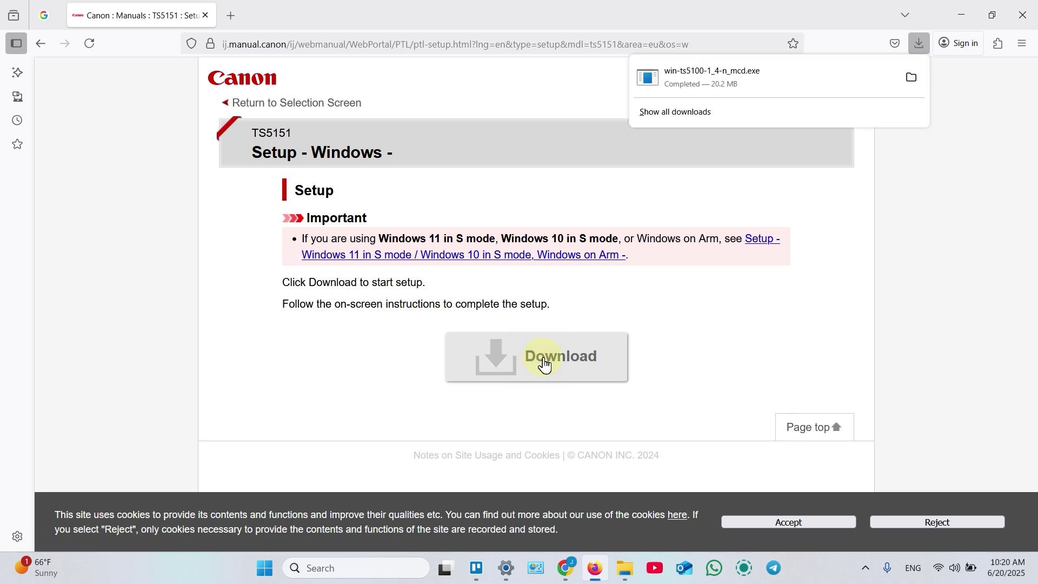
{"action": "left_click", "coordinate": [769, 80]}
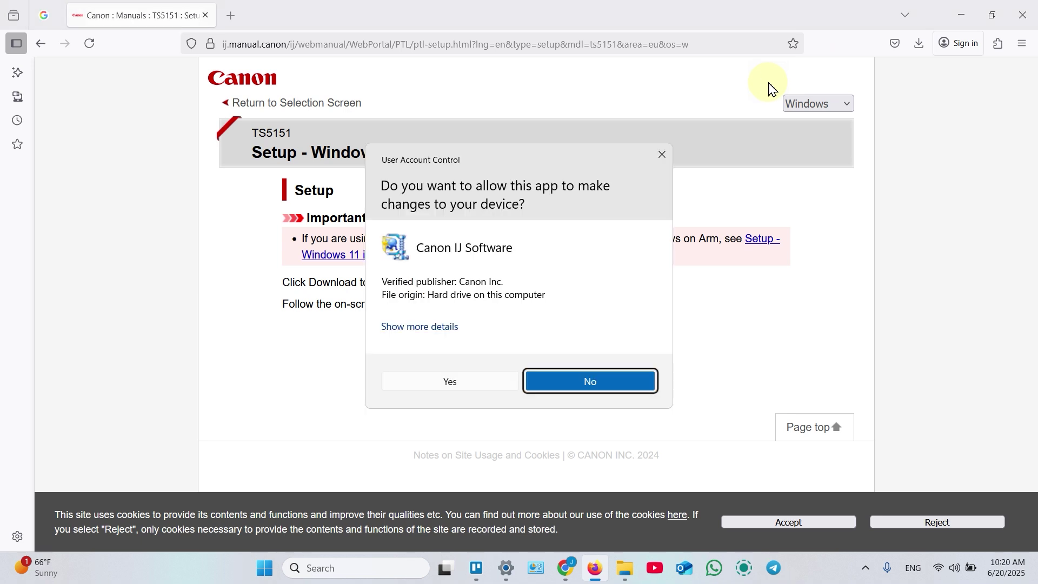
Allow the Canon IJ Software installer to run at the permission prompt
{"action": "left_click", "coordinate": [475, 383]}
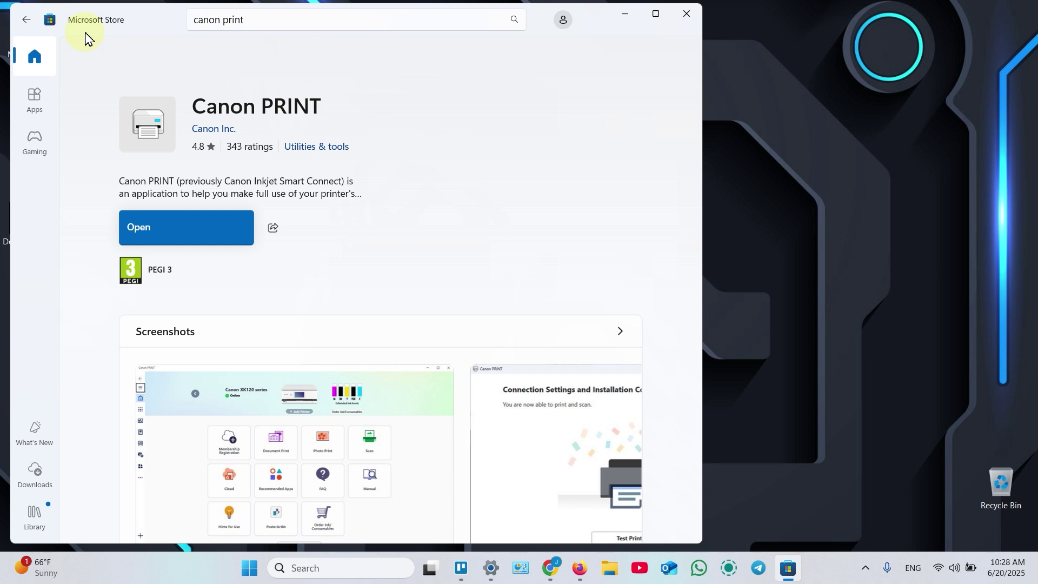
Launch Canon PRINT and accept the License Agreement, Before Use choices and data-sharing warning
{"action": "left_click", "coordinate": [178, 219]}
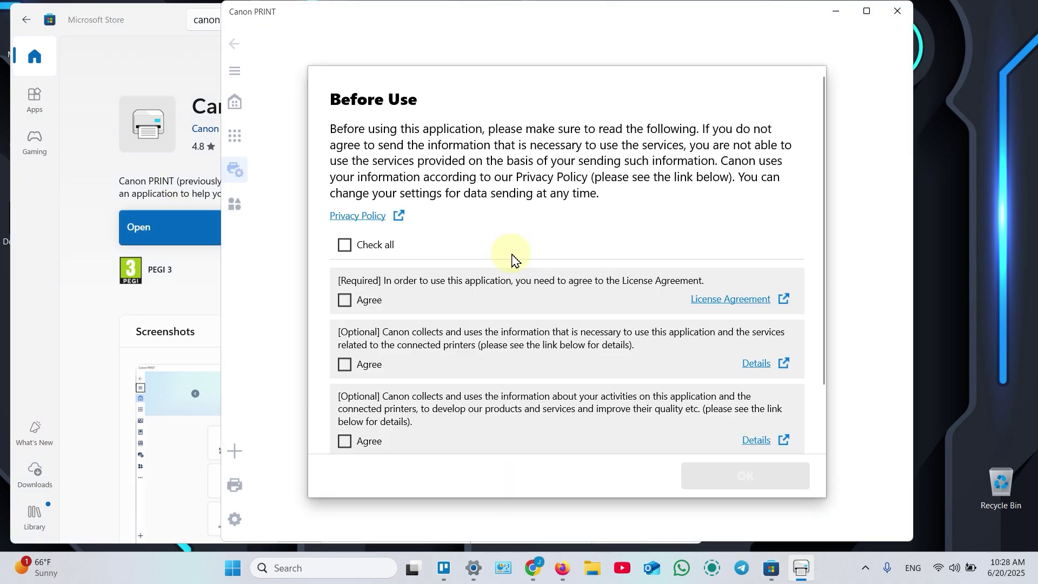
{"action": "left_click", "coordinate": [344, 300]}
{"action": "left_click", "coordinate": [695, 489]}
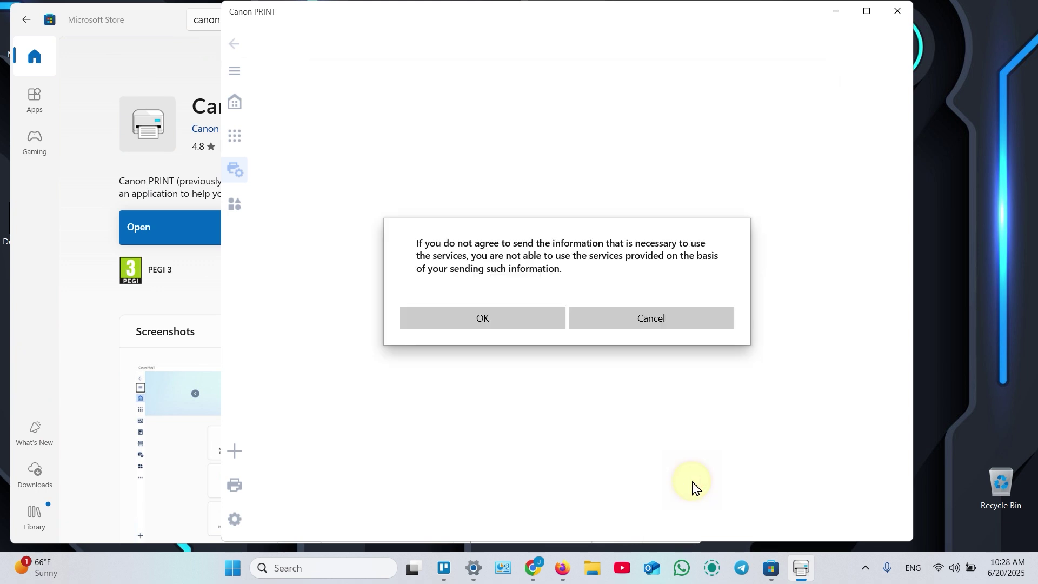
{"action": "left_click", "coordinate": [476, 319]}
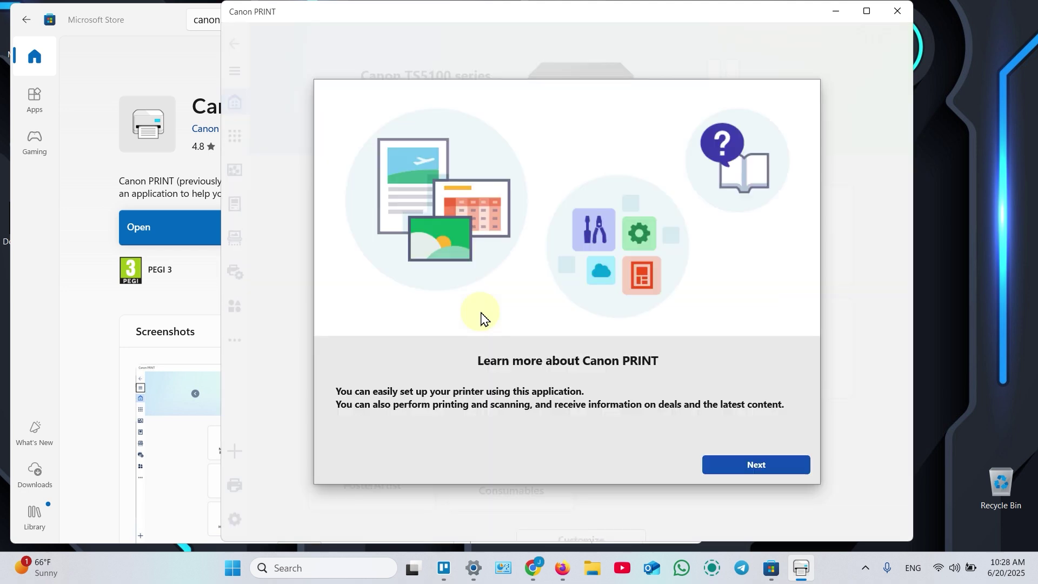
Move past the introduction, keep the existing TS5100 series printer and allow location access
{"action": "left_click", "coordinate": [724, 471]}
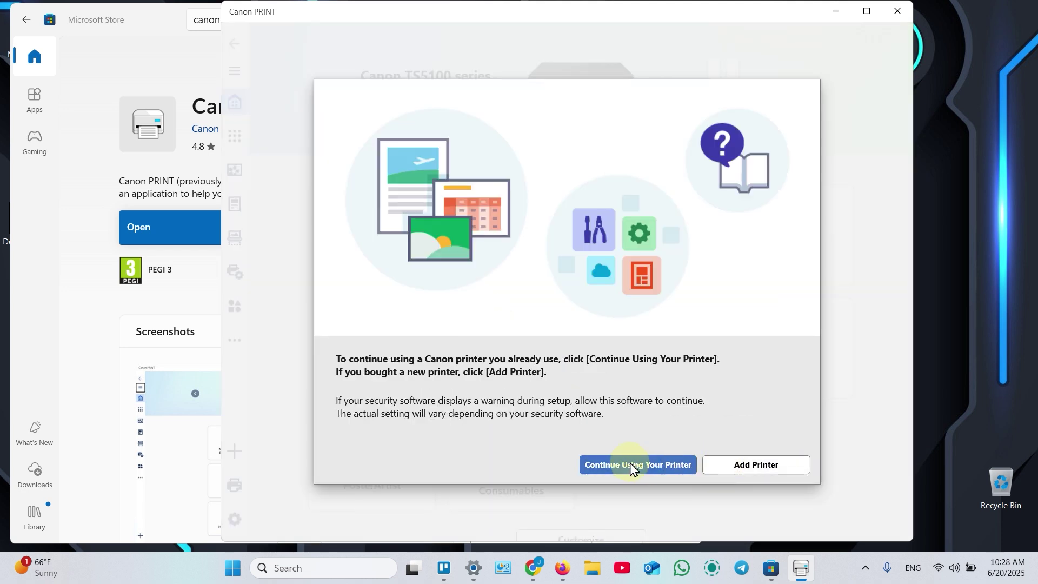
{"action": "left_click", "coordinate": [614, 466]}
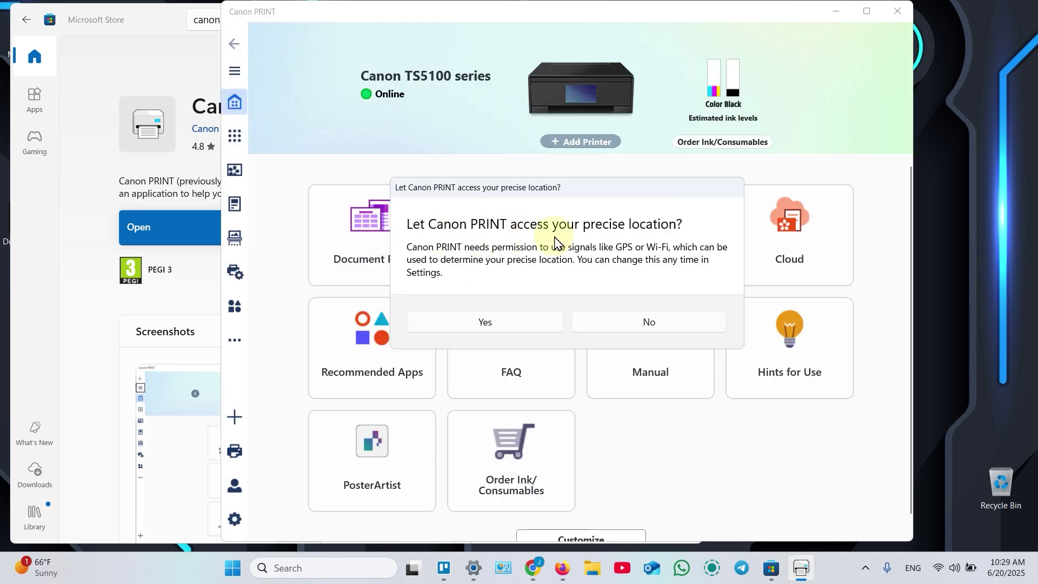
{"action": "left_click", "coordinate": [471, 326]}
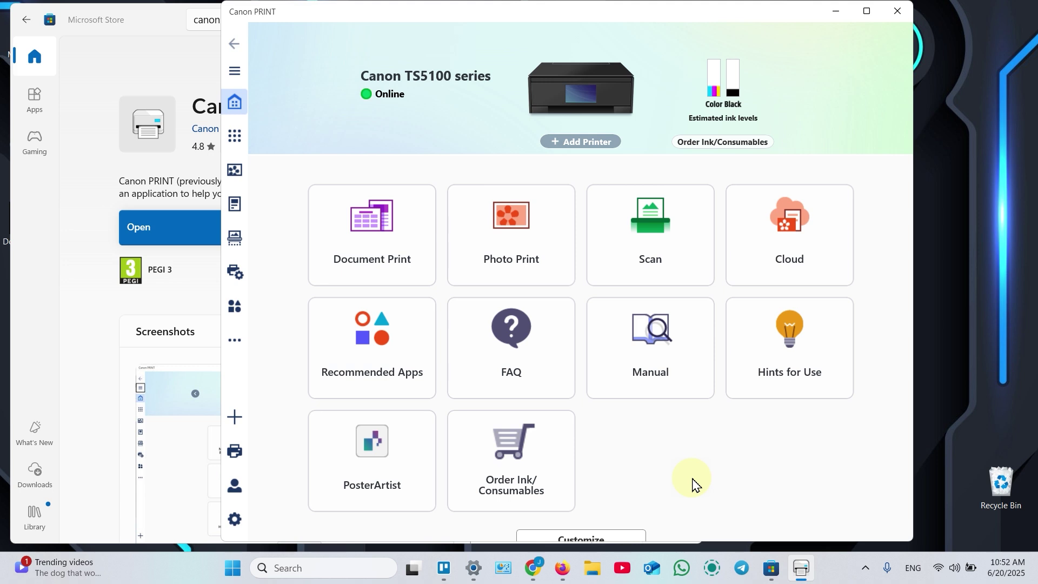
Scan the first color-chart page as a Document at Letter size, 300 dpi
{"action": "left_click", "coordinate": [659, 267]}
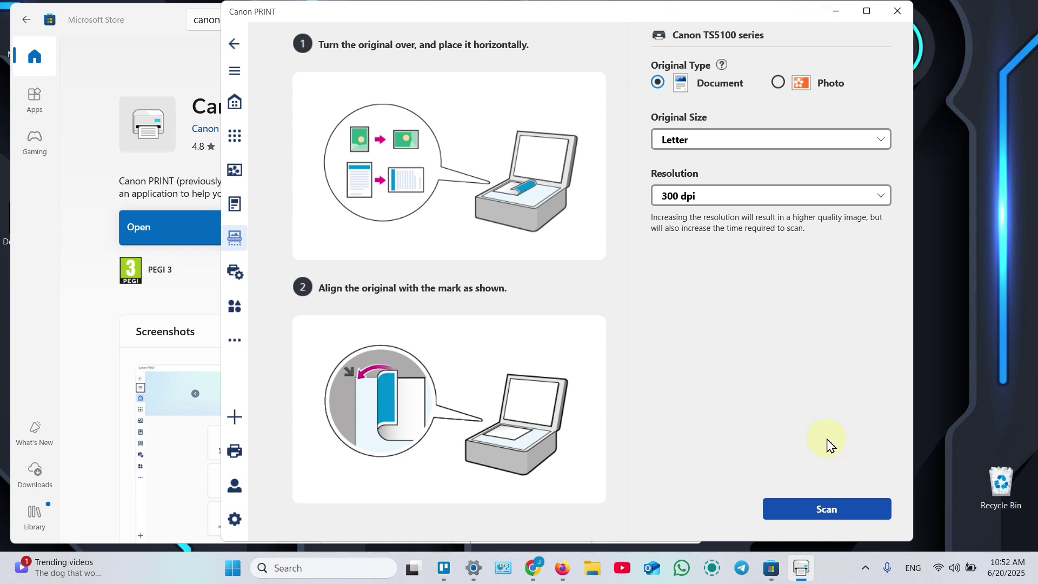
{"action": "left_click", "coordinate": [827, 513]}
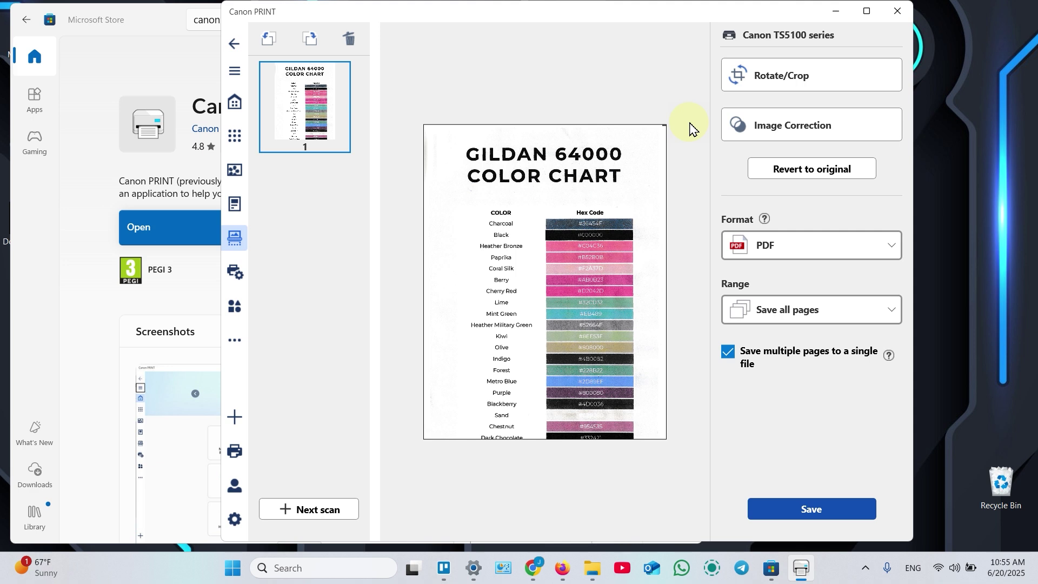
Start a second scan with Original Size set to A4
{"action": "left_click", "coordinate": [303, 512]}
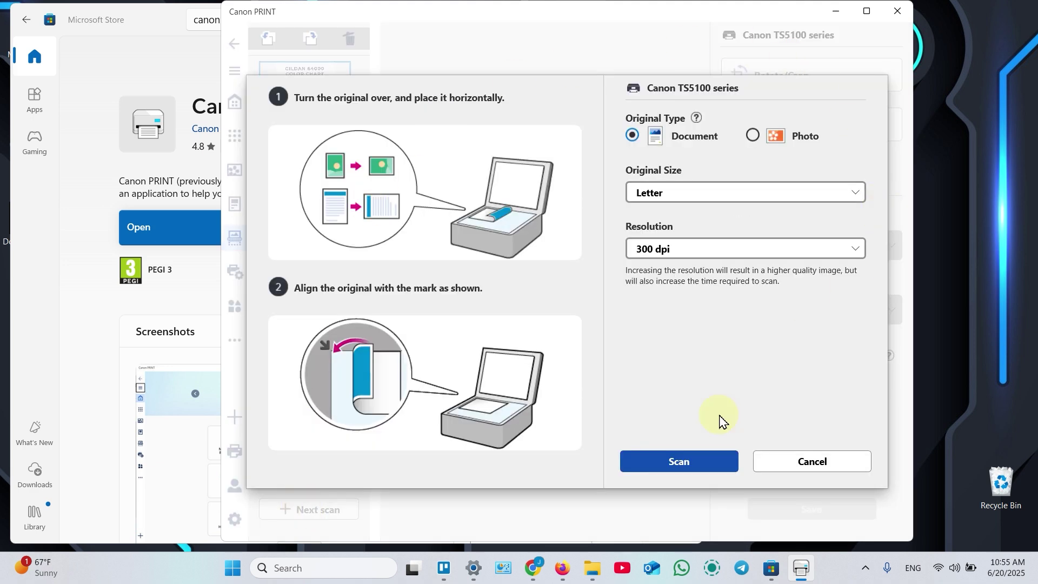
{"action": "left_click", "coordinate": [690, 194]}
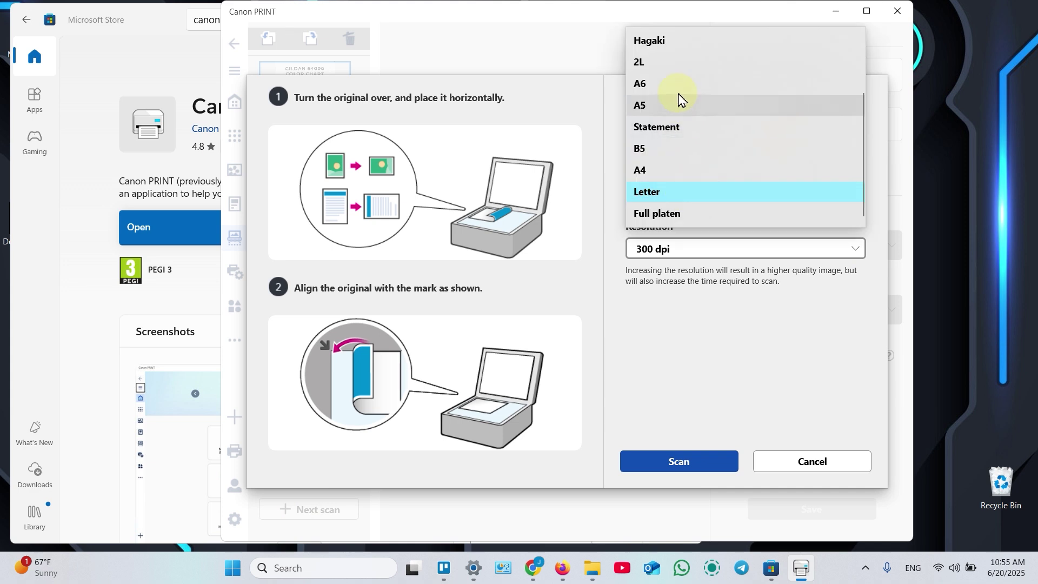
{"action": "left_click", "coordinate": [669, 172]}
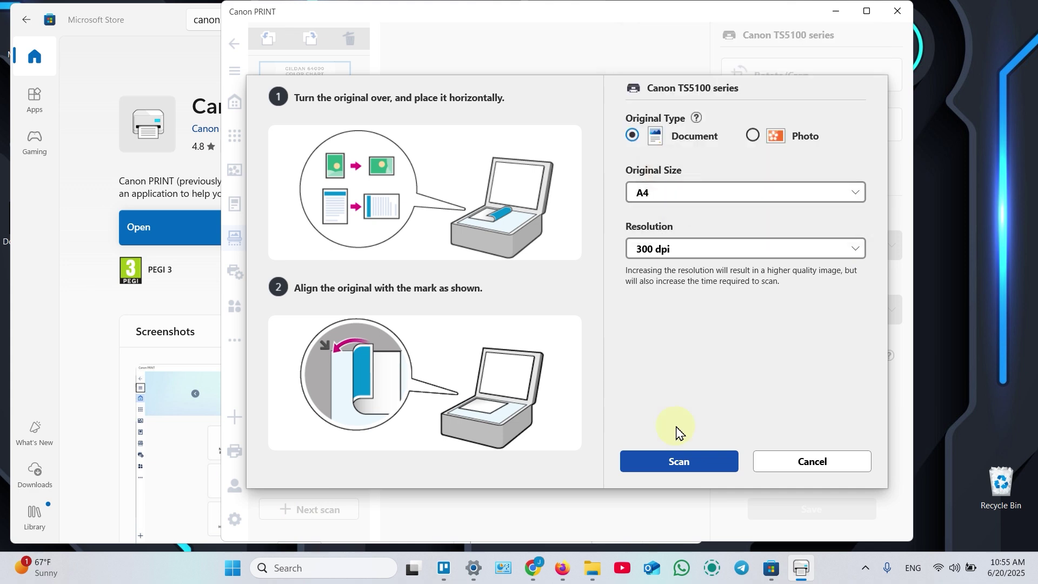
{"action": "left_click", "coordinate": [680, 464]}
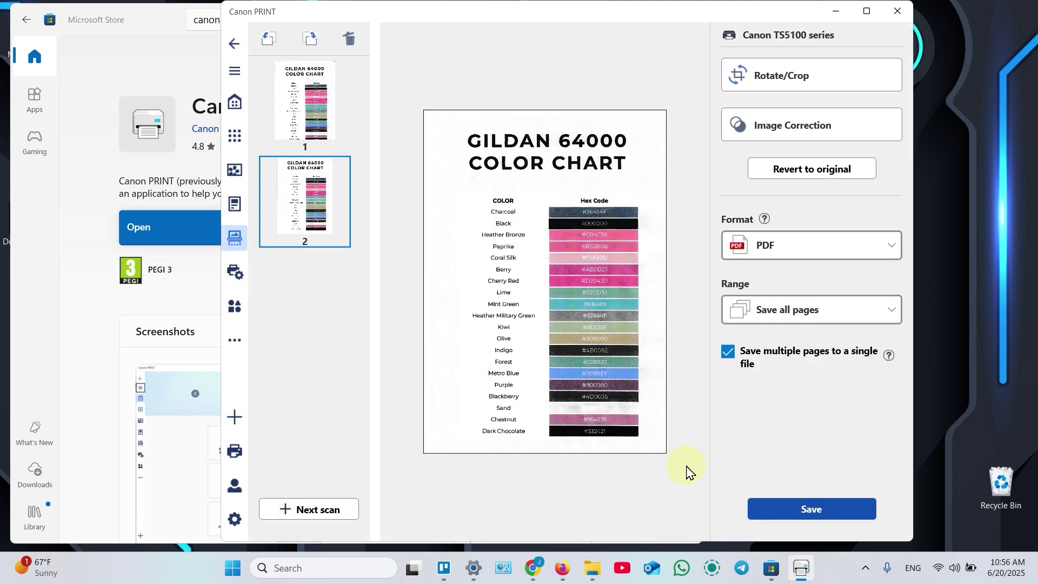
Rotate page 2 upright with four quarter turns and keep PDF as the output format
{"action": "left_click_drag", "start_coordinate": [301, 204], "coordinate": [313, 33]}
{"action": "left_click", "coordinate": [312, 37]}
{"action": "left_click", "coordinate": [311, 38]}
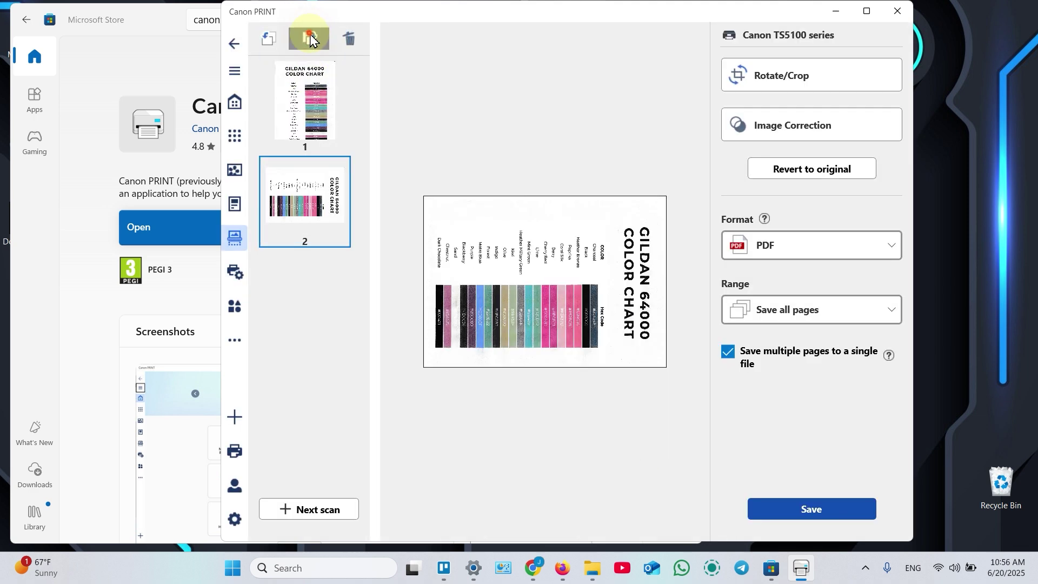
{"action": "left_click", "coordinate": [312, 39]}
{"action": "left_click", "coordinate": [311, 40]}
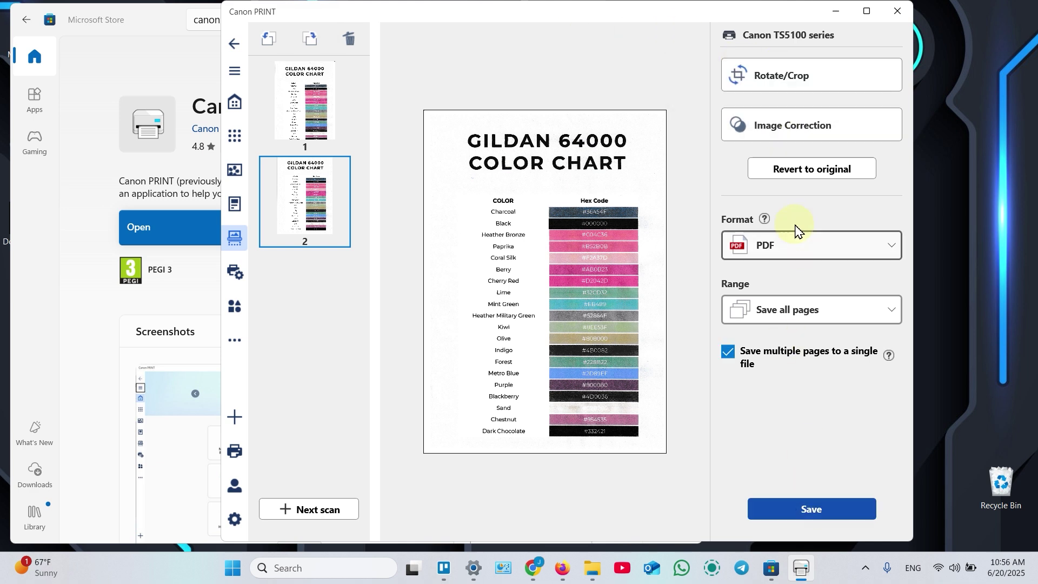
{"action": "left_click", "coordinate": [799, 250]}
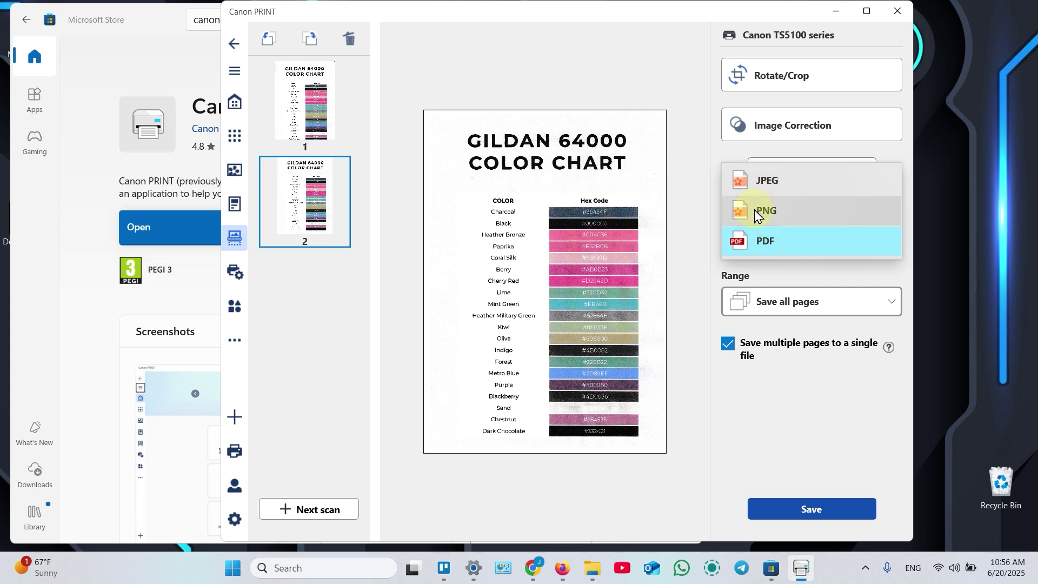
{"action": "left_click", "coordinate": [779, 242]}
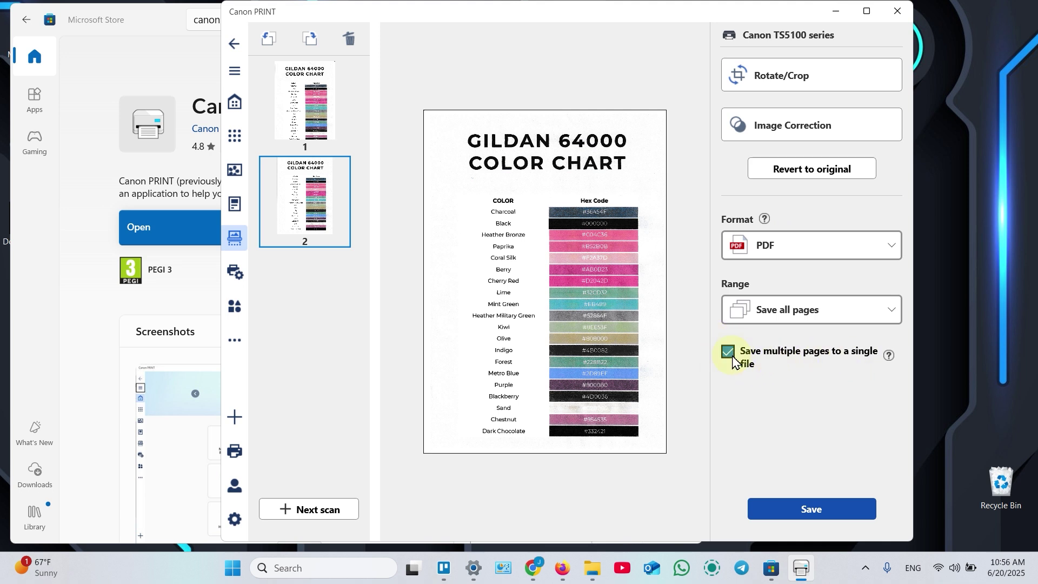
Save the two scanned color chart pages as one PDF on the Desktop, keeping the suggested file name
{"action": "left_click", "coordinate": [809, 511]}
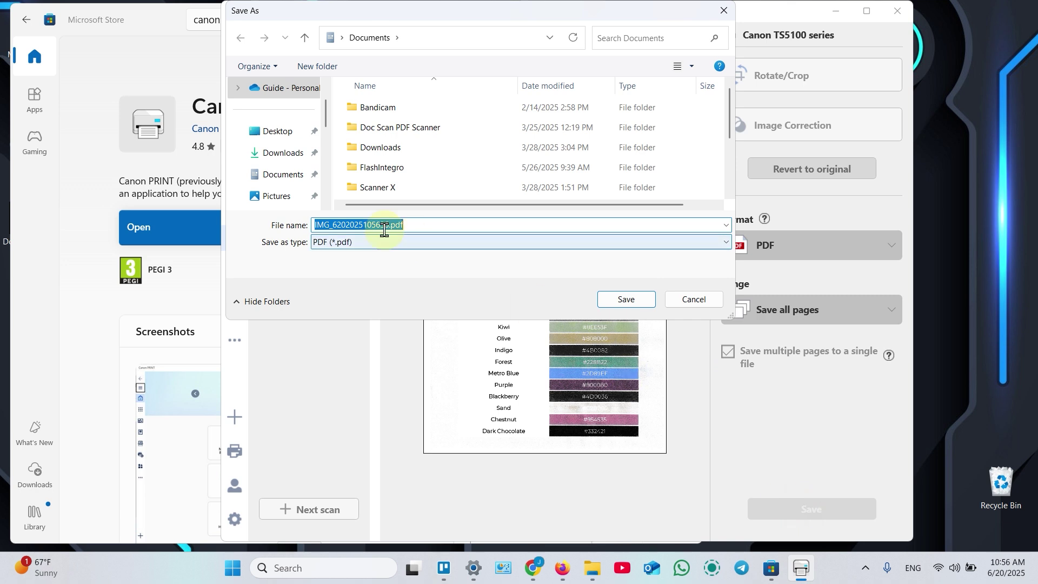
{"action": "left_click", "coordinate": [281, 136]}
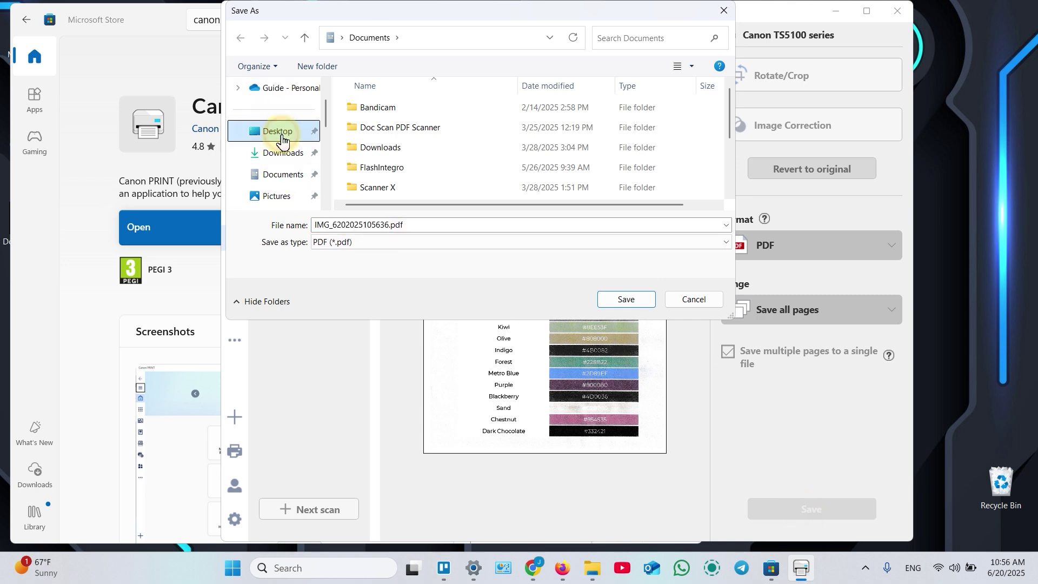
{"action": "left_click", "coordinate": [436, 224]}
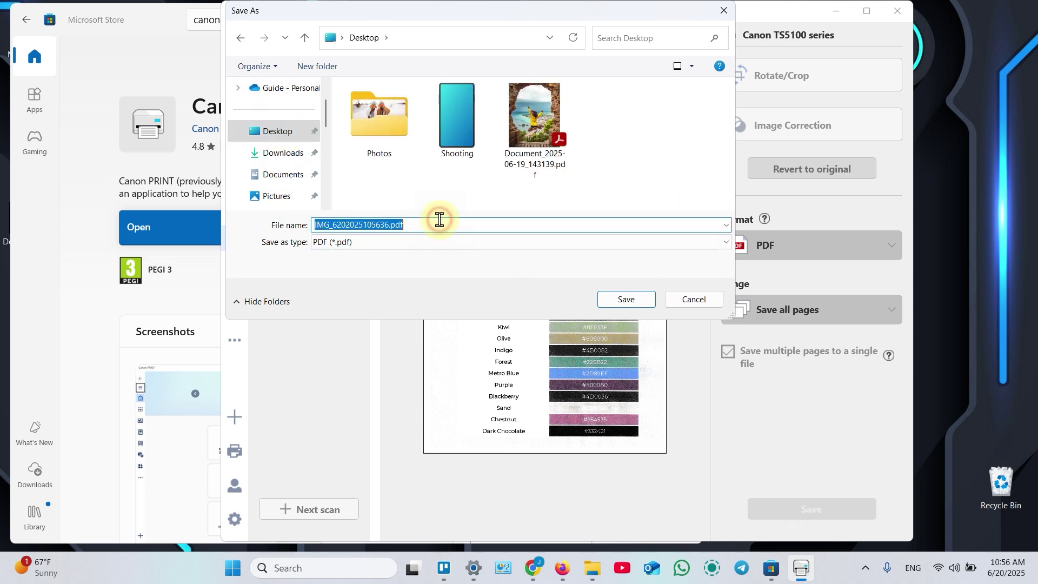
{"action": "left_click", "coordinate": [643, 305]}
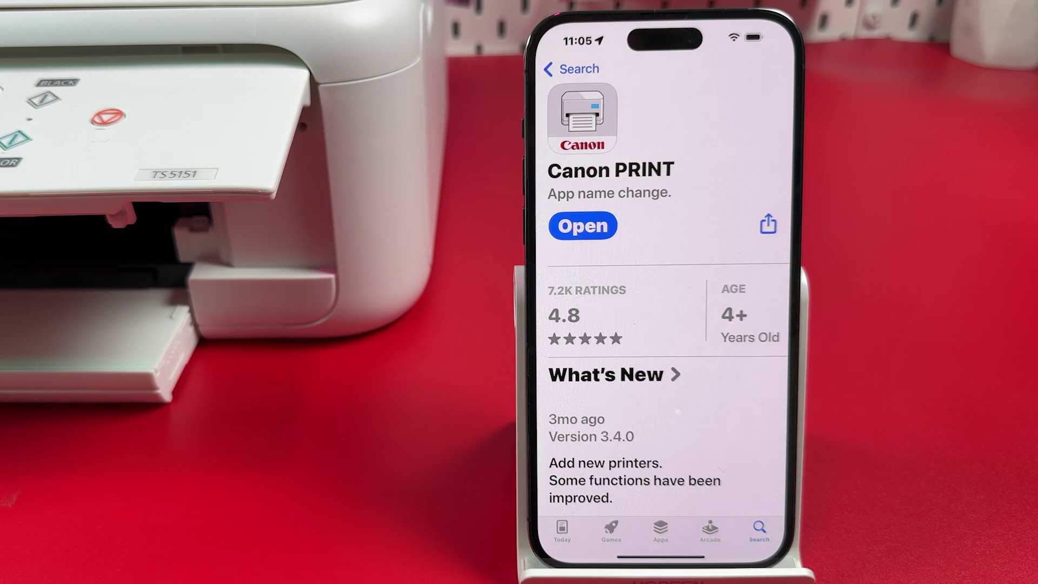
Launch Canon PRINT on the iPhone and begin registering a new printer
{"action": "left_click", "coordinate": [583, 225]}
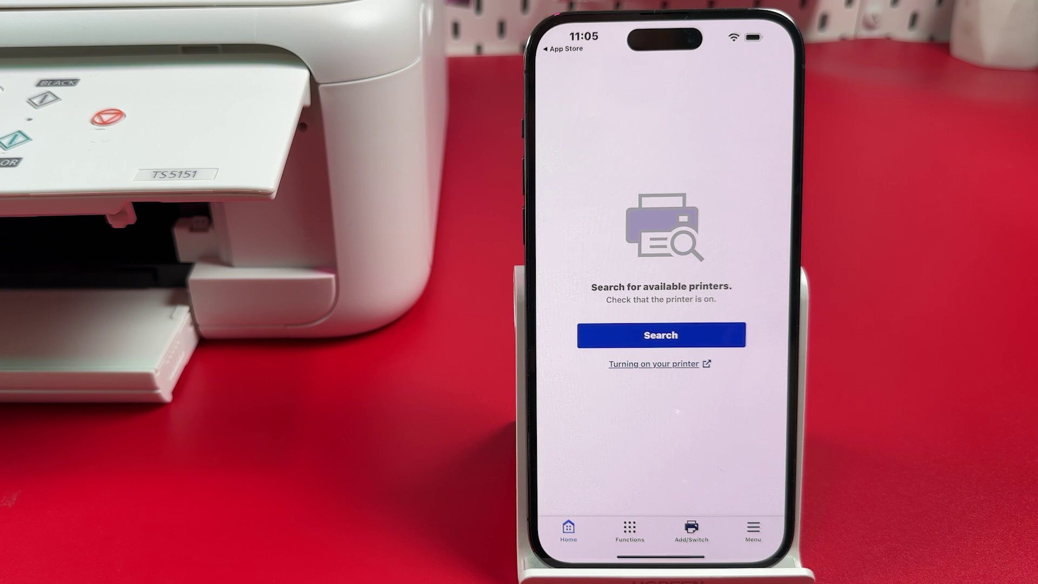
{"action": "left_click", "coordinate": [691, 530]}
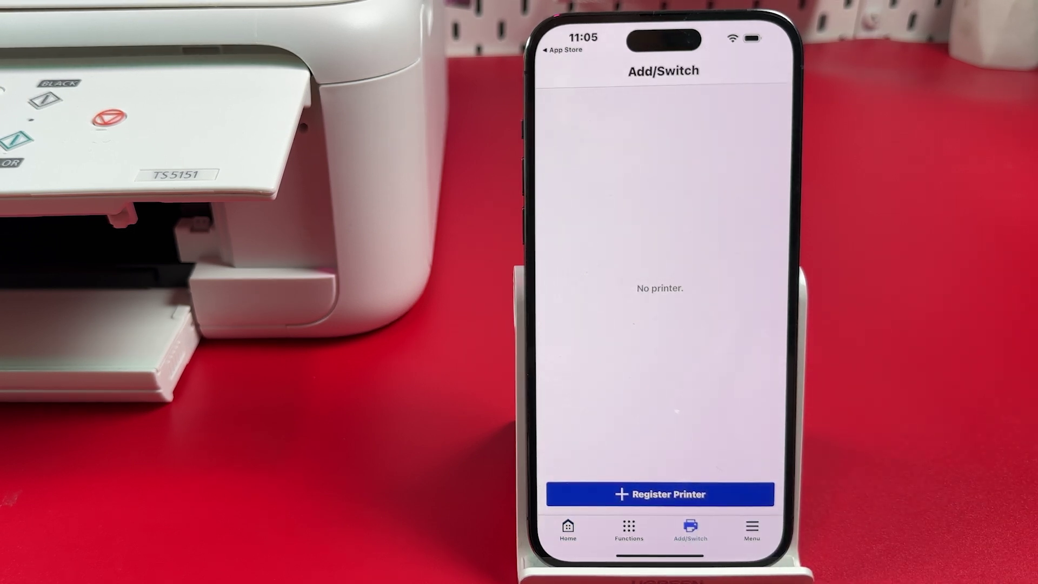
{"action": "left_click", "coordinate": [563, 495]}
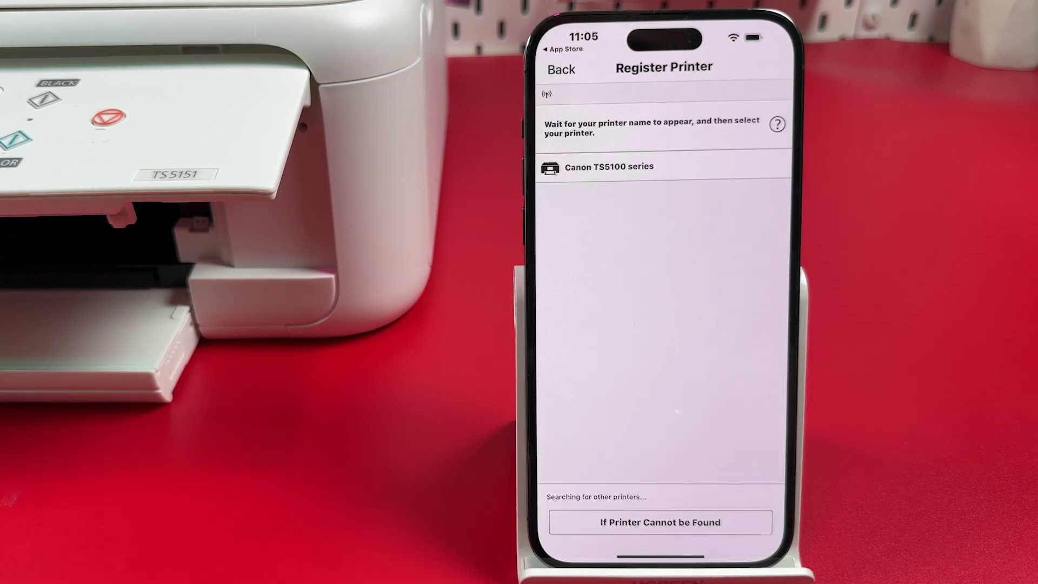
Register the Canon TS5100 series printer and allow location access while using the app
{"action": "left_click", "coordinate": [609, 166]}
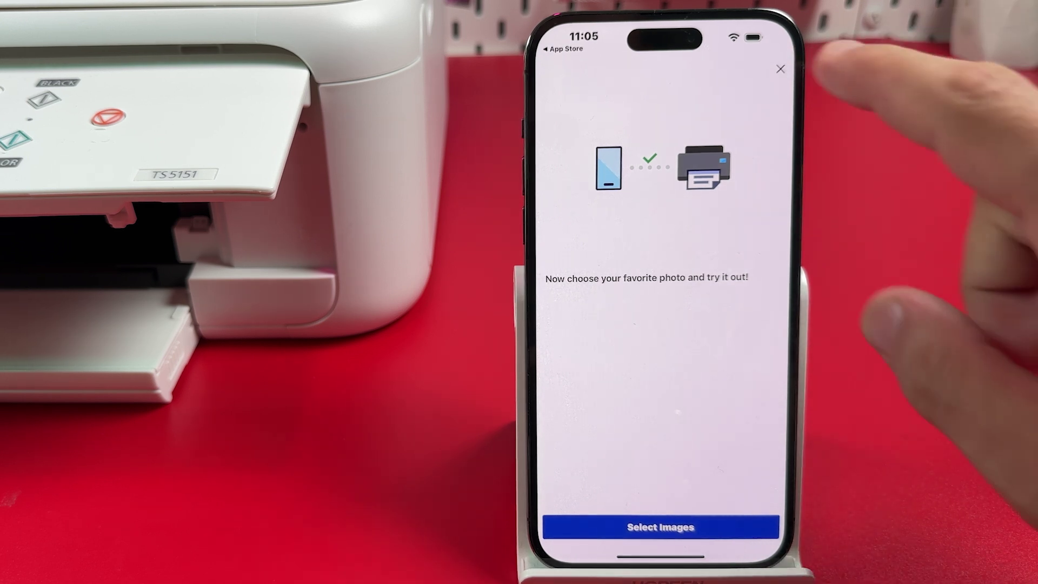
{"action": "left_click", "coordinate": [781, 68]}
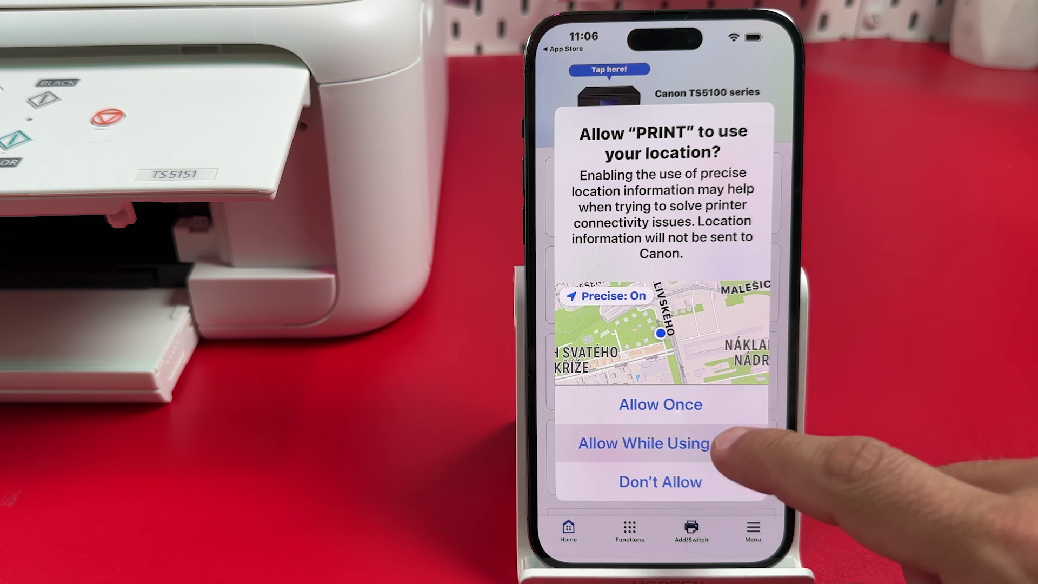
{"action": "left_click", "coordinate": [695, 444]}
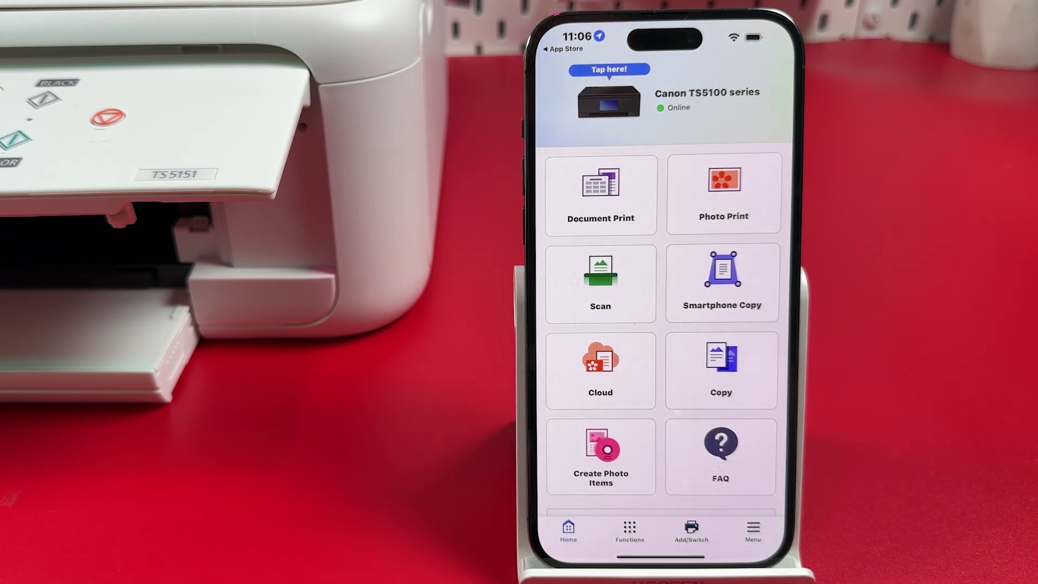